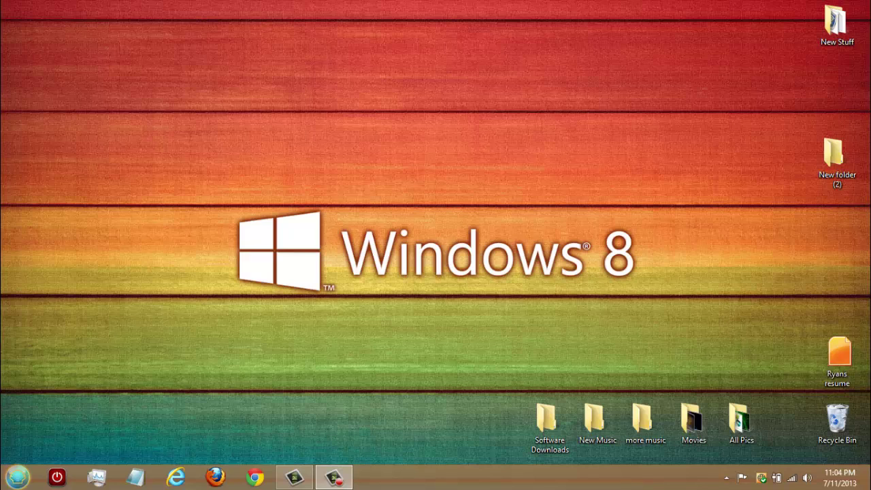
- Launch a Command Prompt in New folder (2) by entering cmd in its address bar
{"action": "left_click", "coordinate": [17, 477]}
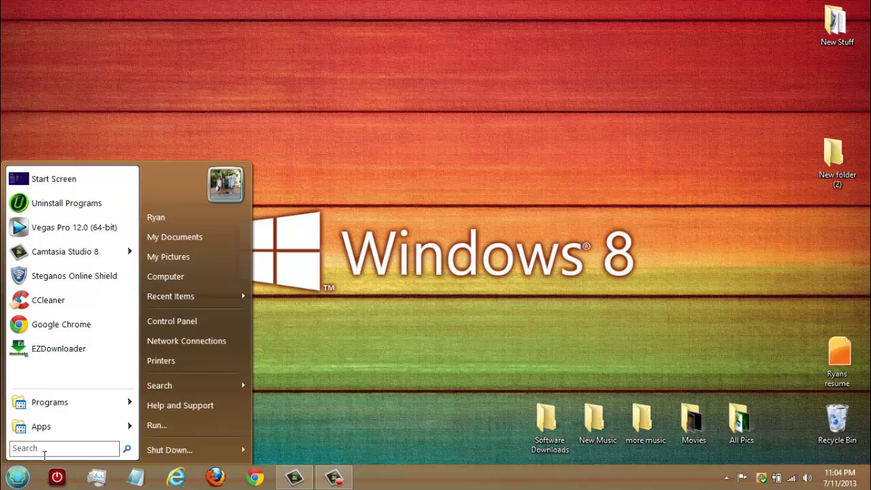
{"action": "left_click", "coordinate": [655, 256]}
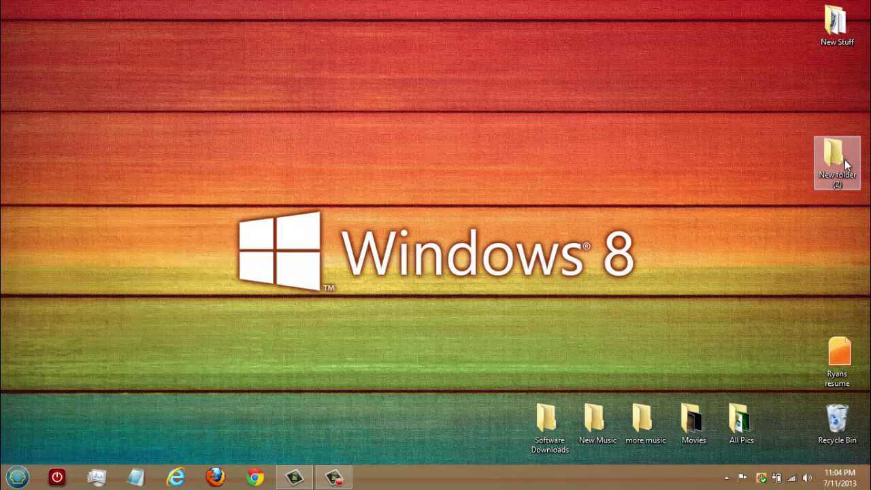
{"action": "double_click", "coordinate": [847, 163]}
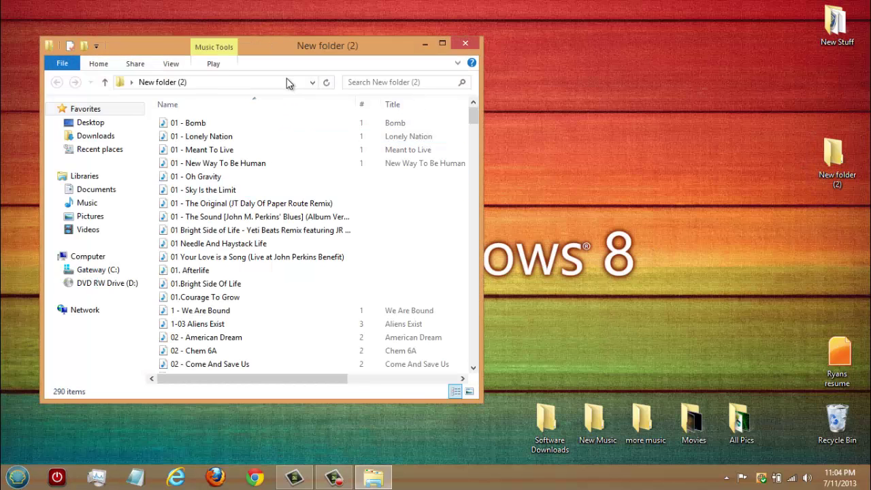
{"action": "left_click", "coordinate": [288, 79]}
{"action": "type", "text": "cmd"}
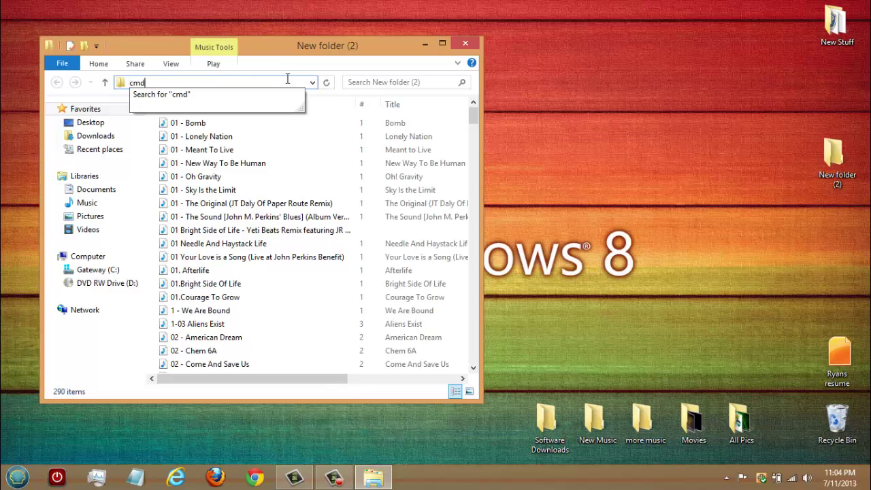
{"action": "key", "text": "Return"}
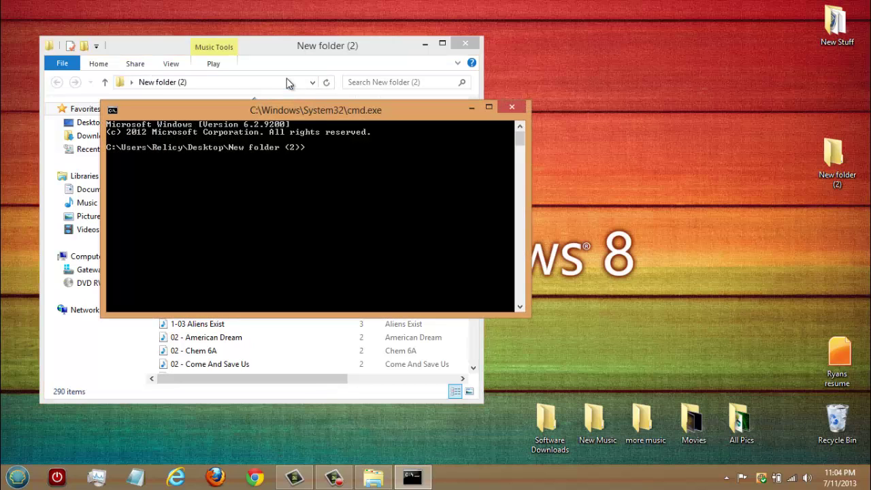
- Run ipconfig to read the 192.168.2.1 default gateway, closing the folder and prompt windows
{"action": "left_click", "coordinate": [475, 44]}
{"action": "type", "text": "ip"}
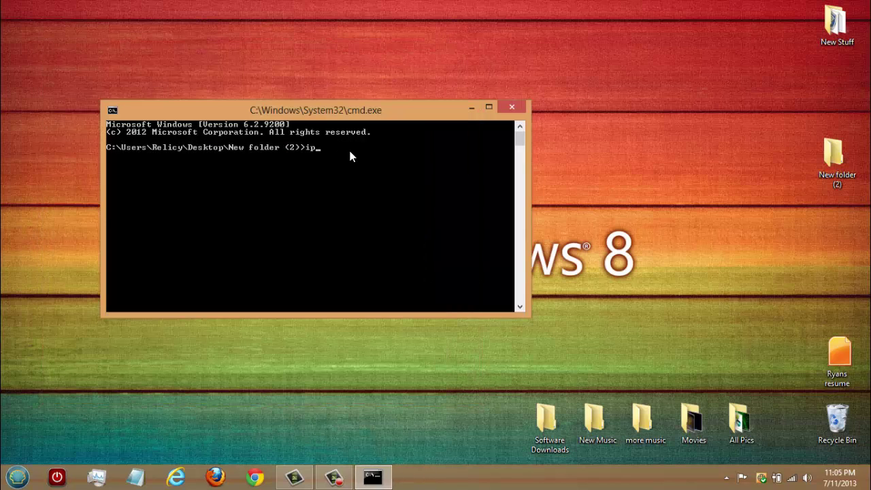
{"action": "type", "text": "config"}
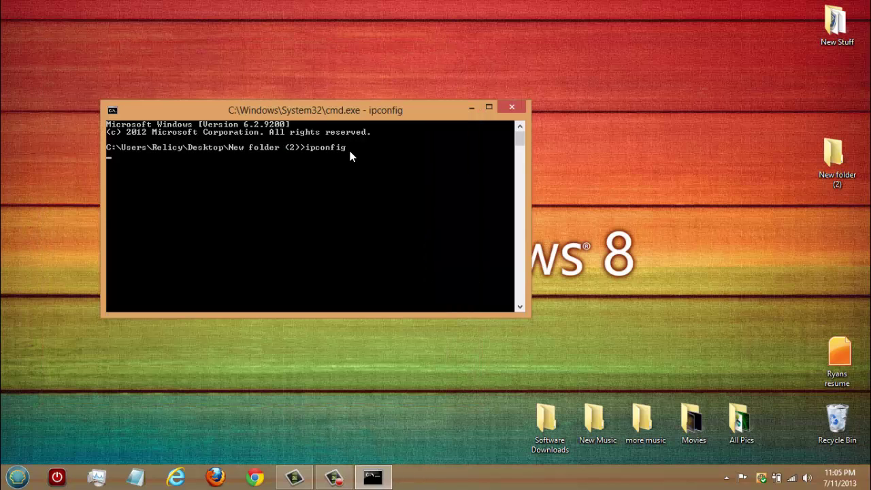
{"action": "key", "text": "Return"}
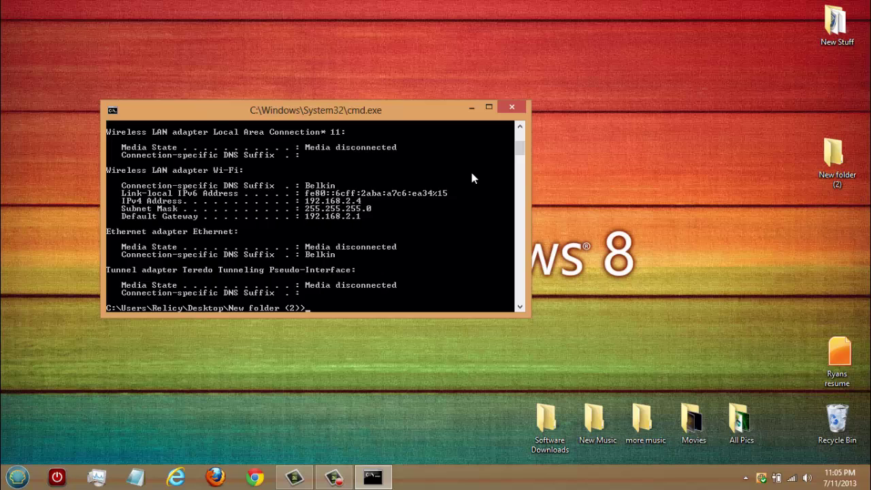
{"action": "left_click", "coordinate": [512, 107]}
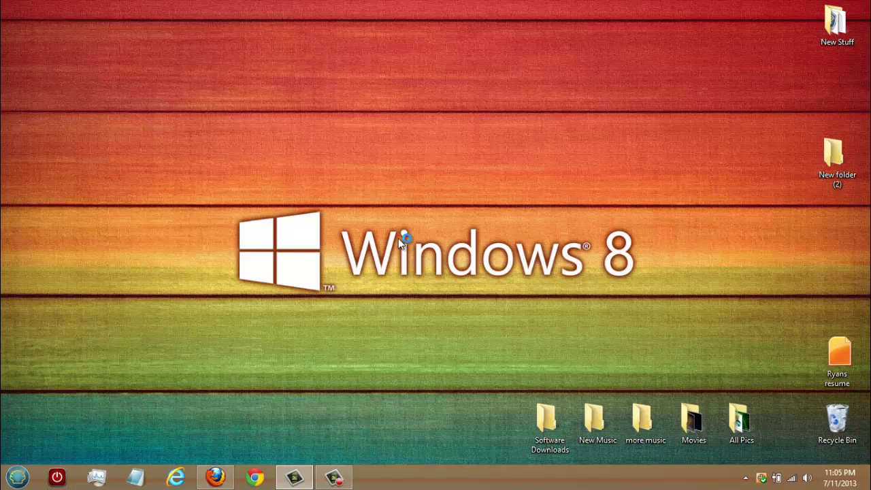
- Browse to 192.168.2.1 in Firefox to load the Belkin Status page
{"action": "key", "text": "super"}
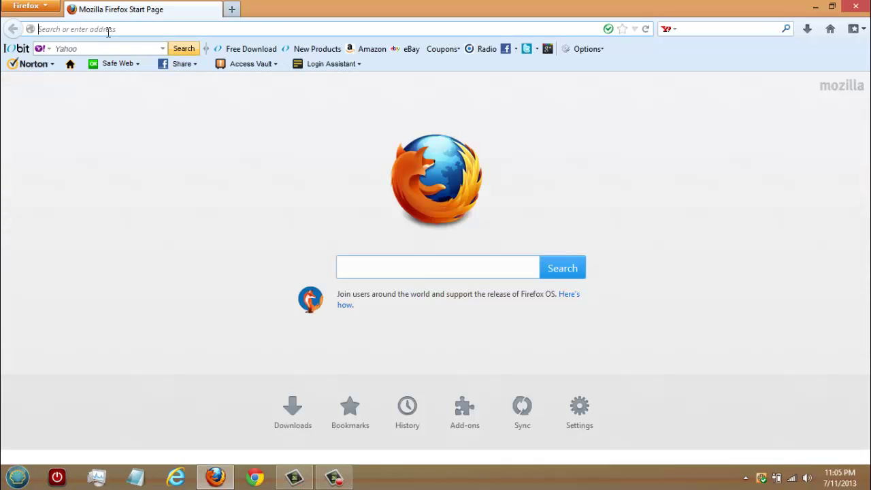
{"action": "type", "text": "192.168.2.1/"}
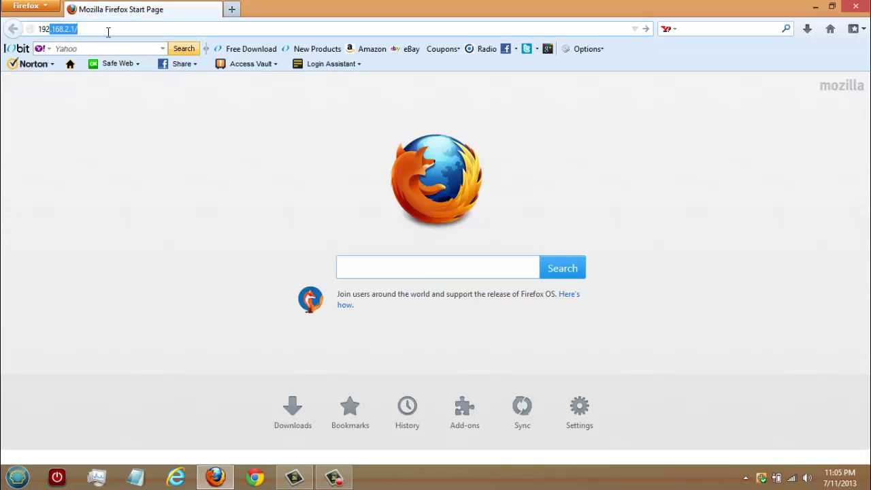
{"action": "key", "text": "Return"}
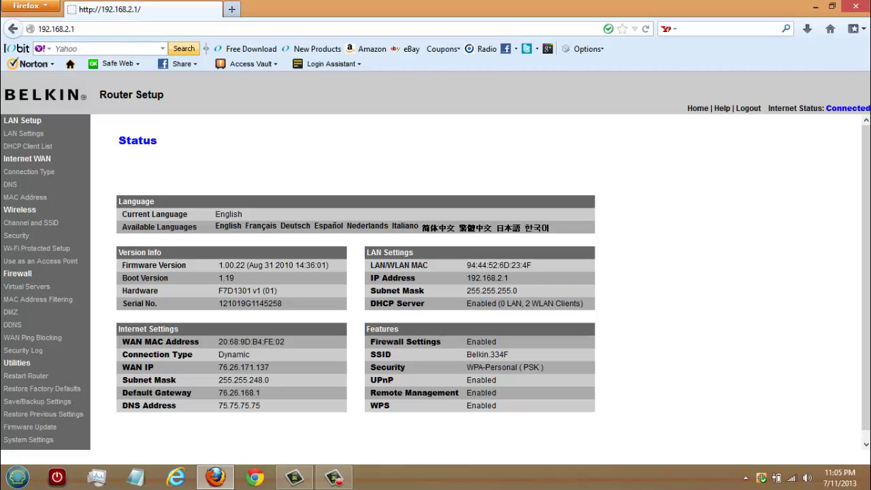
- Set the DMZ private IP to 192.168.2.2 and enable the DMZ host
{"action": "left_click", "coordinate": [9, 313]}
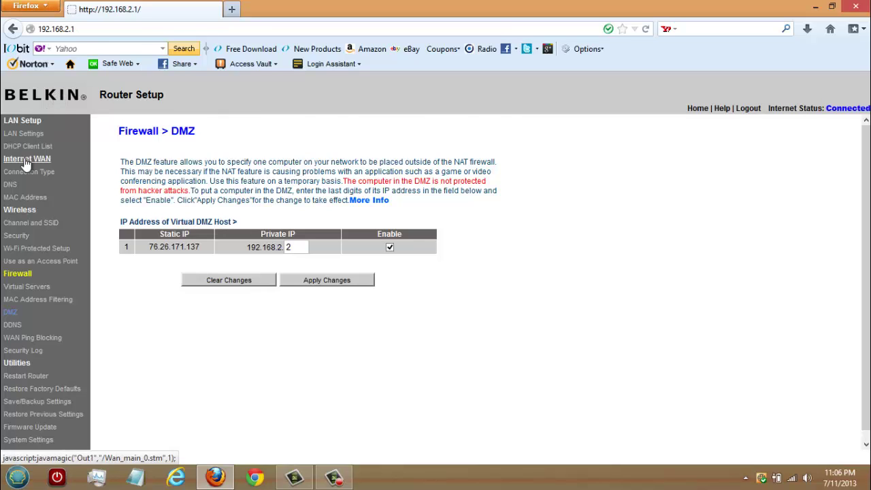
{"action": "double_click", "coordinate": [294, 247]}
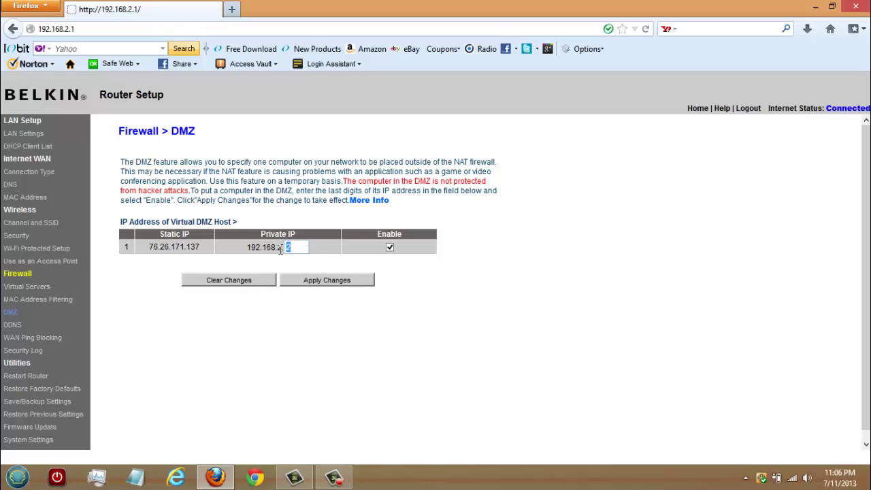
{"action": "left_click", "coordinate": [393, 246]}
- Fill Virtual Servers row 1 with XBL, port 88 UDP, forwarding to 192.168.2.2
{"action": "left_click", "coordinate": [26, 289]}
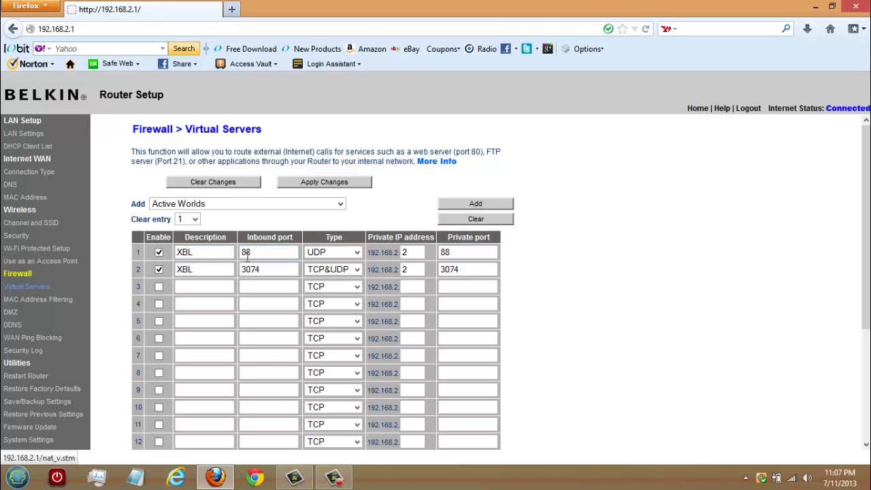
{"action": "left_click_drag", "start_coordinate": [256, 253], "coordinate": [219, 257]}
{"action": "left_click", "coordinate": [415, 256]}
{"action": "left_click", "coordinate": [408, 252]}
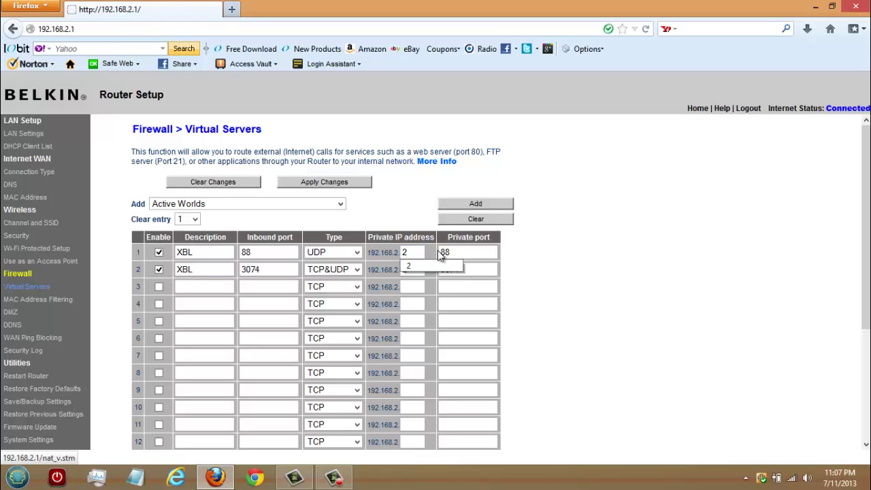
{"action": "key", "text": "Tab"}
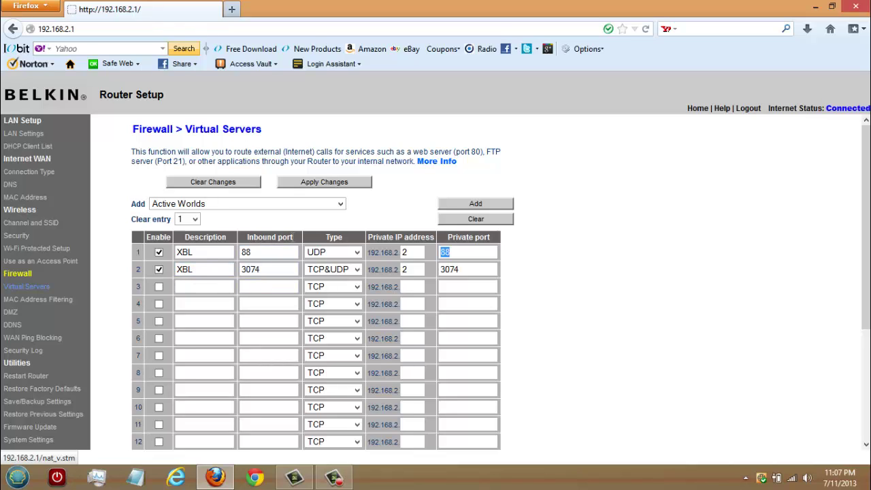
- Fill row 2 with XBL, port 3074 TCP&UDP, forwarding to 192.168.2.2
{"action": "double_click", "coordinate": [269, 269]}
{"action": "double_click", "coordinate": [414, 268]}
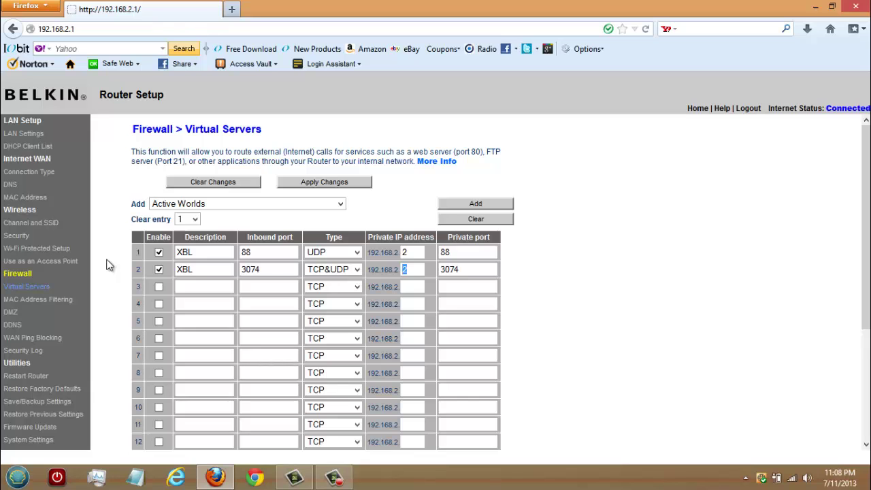
{"action": "left_click_drag", "start_coordinate": [862, 241], "coordinate": [860, 262]}
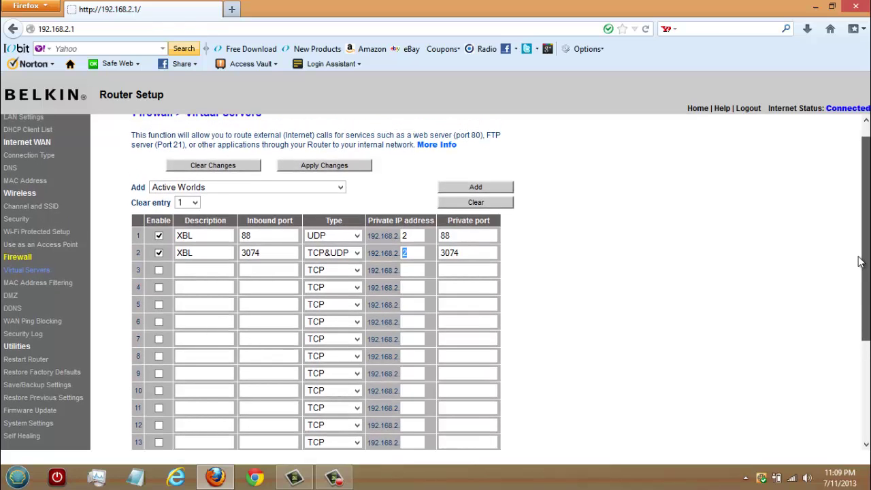
{"action": "left_click", "coordinate": [333, 477]}
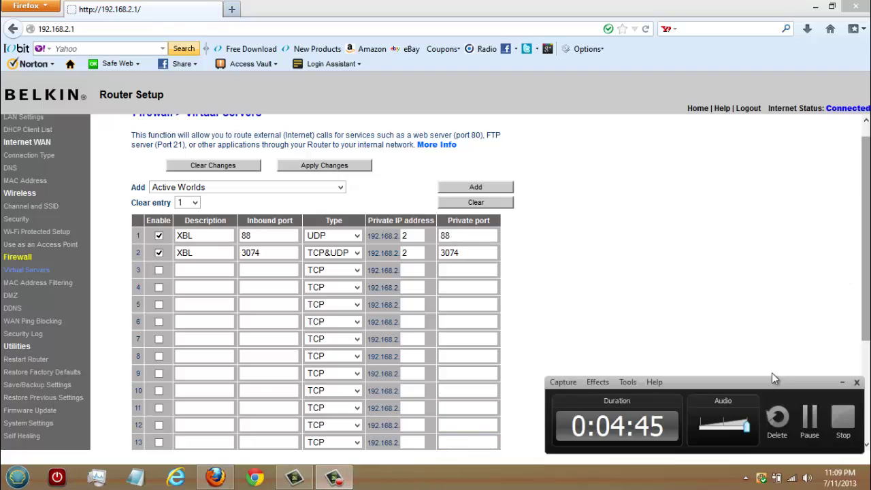
{"action": "left_click", "coordinate": [809, 422]}
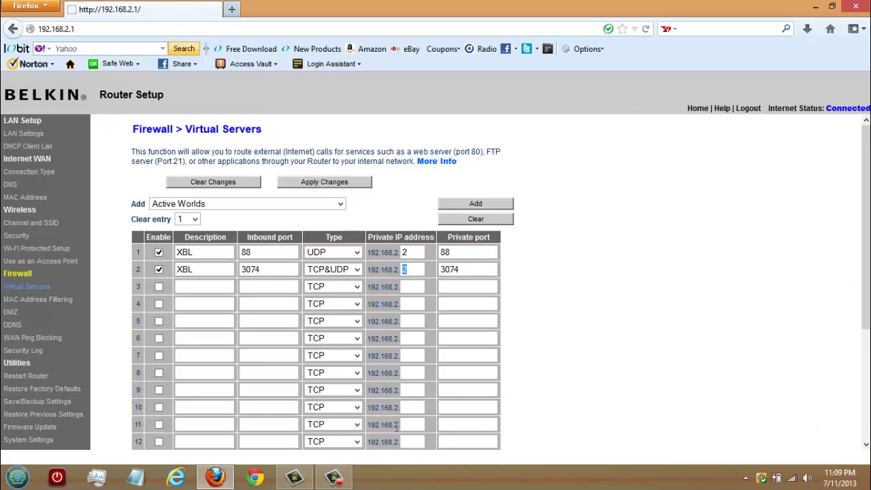
{"action": "left_click", "coordinate": [335, 479]}
{"action": "left_click", "coordinate": [639, 287]}
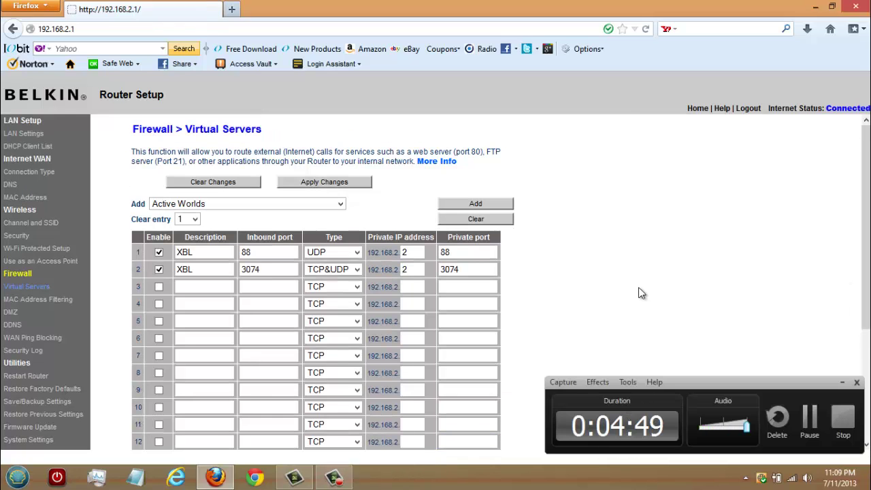
- Reload 192.168.2.1 and follow the Status page's UPnP link to System Settings
{"action": "left_click", "coordinate": [141, 29]}
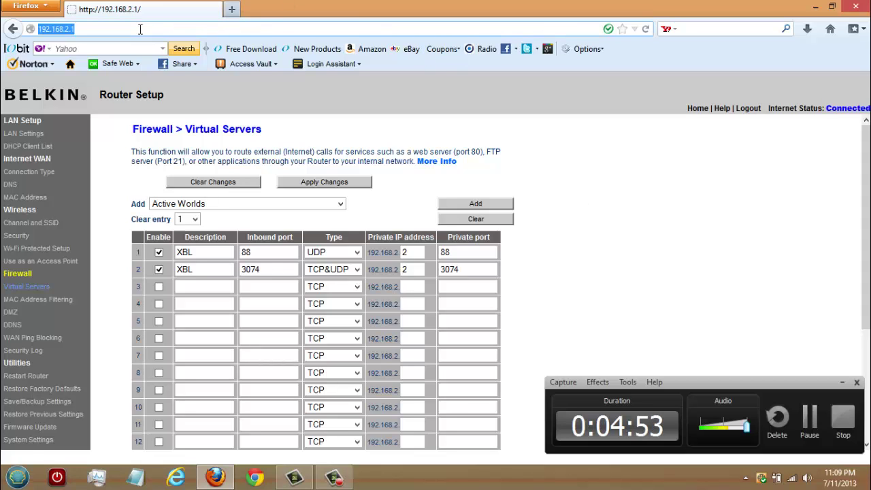
{"action": "key", "text": "Return"}
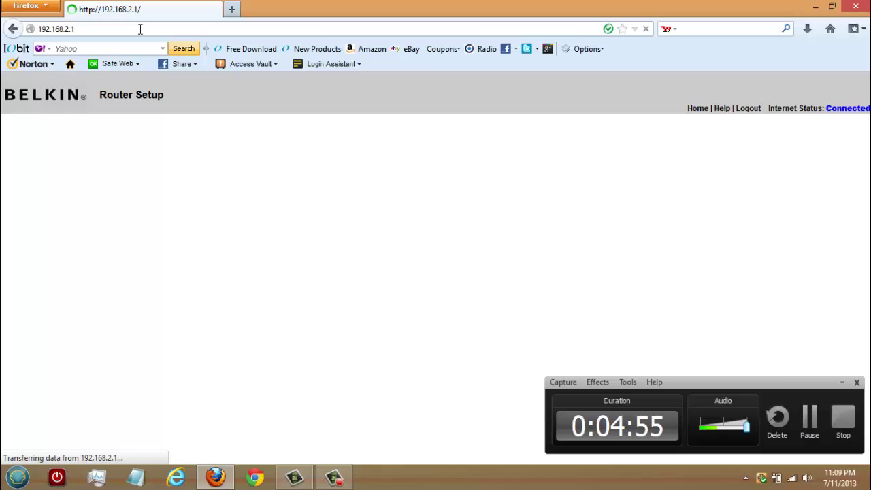
{"action": "left_click", "coordinate": [842, 382]}
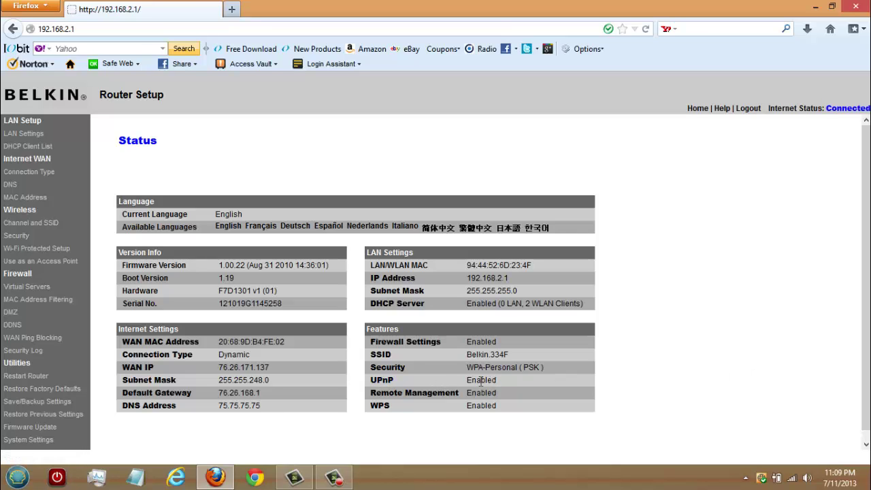
{"action": "left_click", "coordinate": [378, 382]}
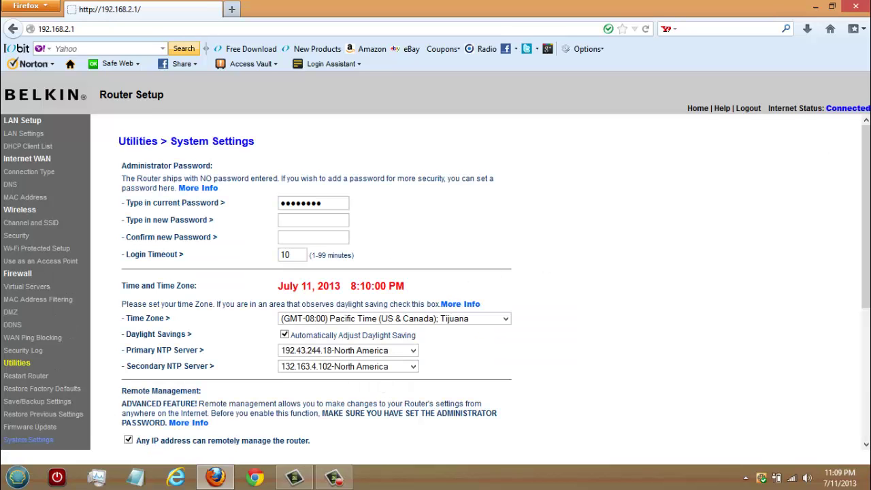
{"action": "left_click_drag", "start_coordinate": [865, 198], "coordinate": [865, 302]}
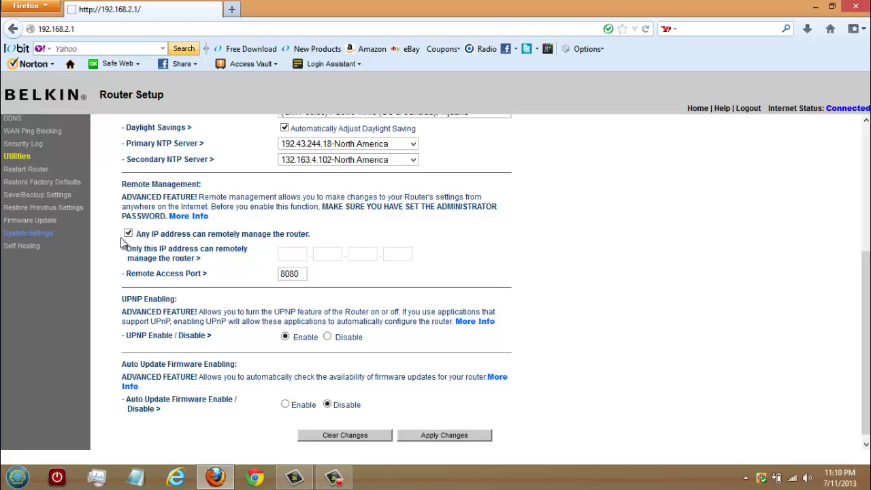
{"action": "scroll", "coordinate": [866, 272], "scroll_direction": "up", "scroll_amount": 3}
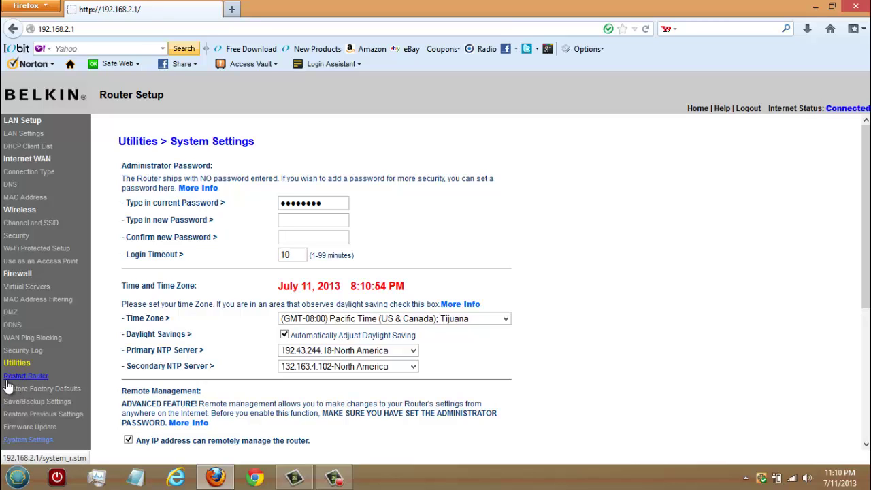
{"action": "left_click", "coordinate": [34, 383]}
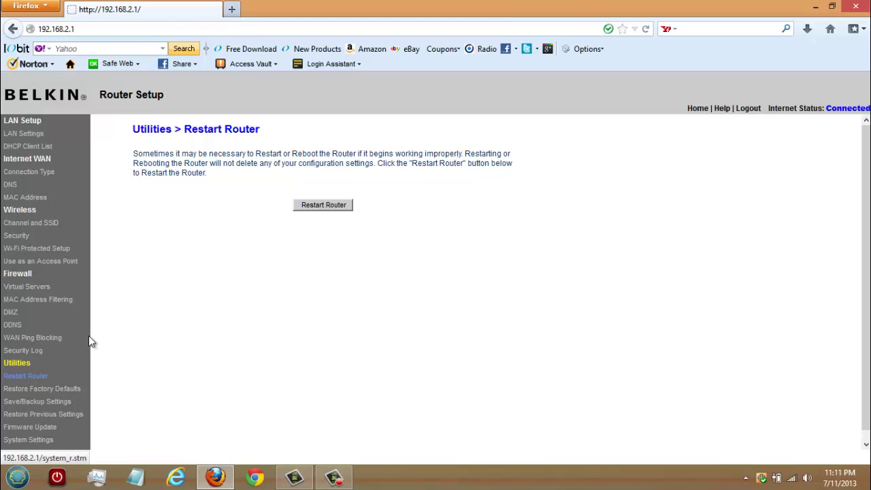
{"action": "left_click", "coordinate": [28, 439]}
- Confirm UPnP Enable is still ticked in System Settings, then minimize Firefox
{"action": "scroll", "coordinate": [145, 315], "scroll_direction": "down", "scroll_amount": 5}
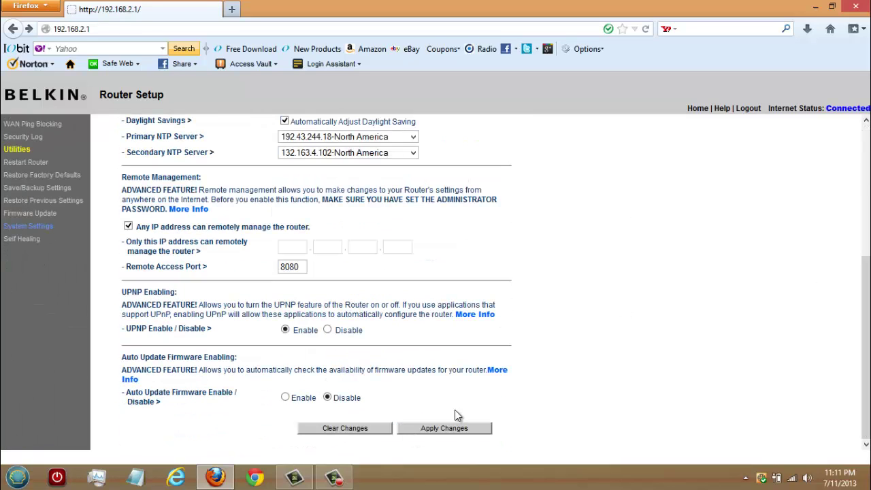
{"action": "scroll", "coordinate": [724, 230], "scroll_direction": "up", "scroll_amount": 5}
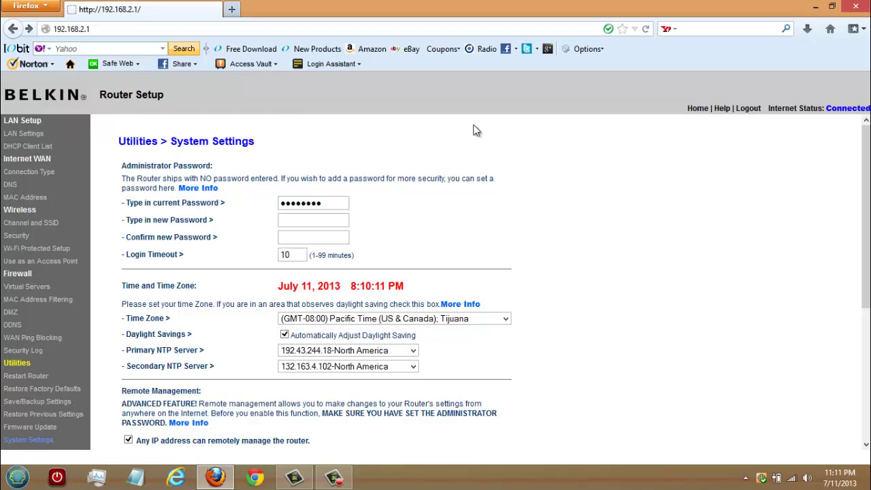
{"action": "mouse_move", "coordinate": [851, 13]}
{"action": "left_click", "coordinate": [225, 480]}
{"action": "left_click", "coordinate": [333, 480]}
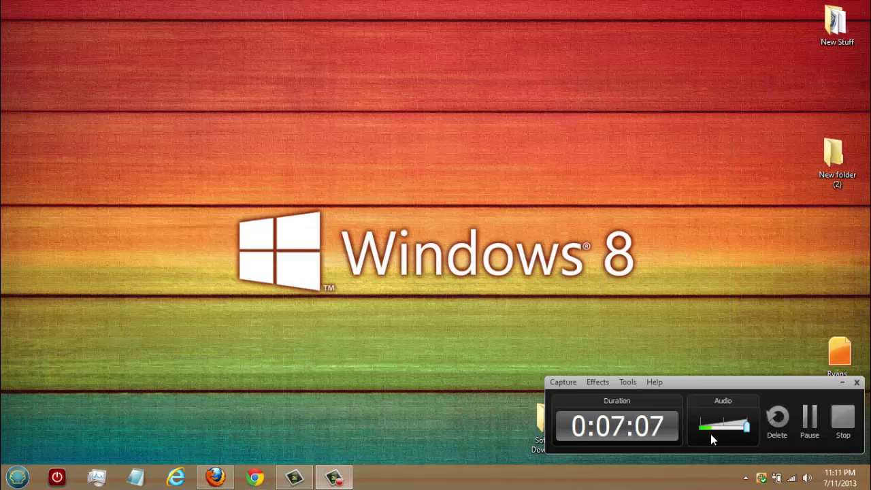